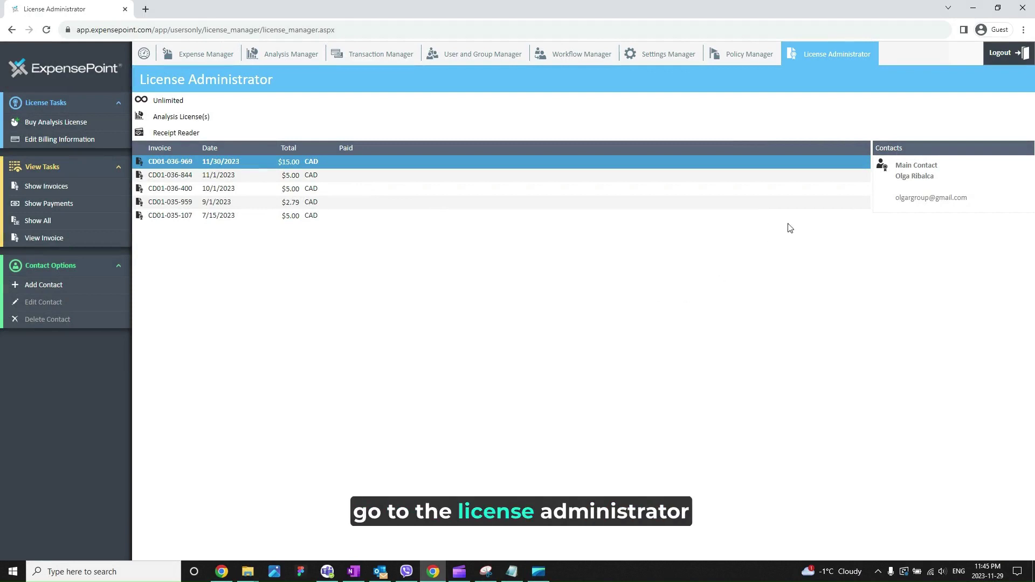
Open License Administrator and bring up Edit Billing Information from License Tasks.
{"action": "left_click", "coordinate": [826, 56]}
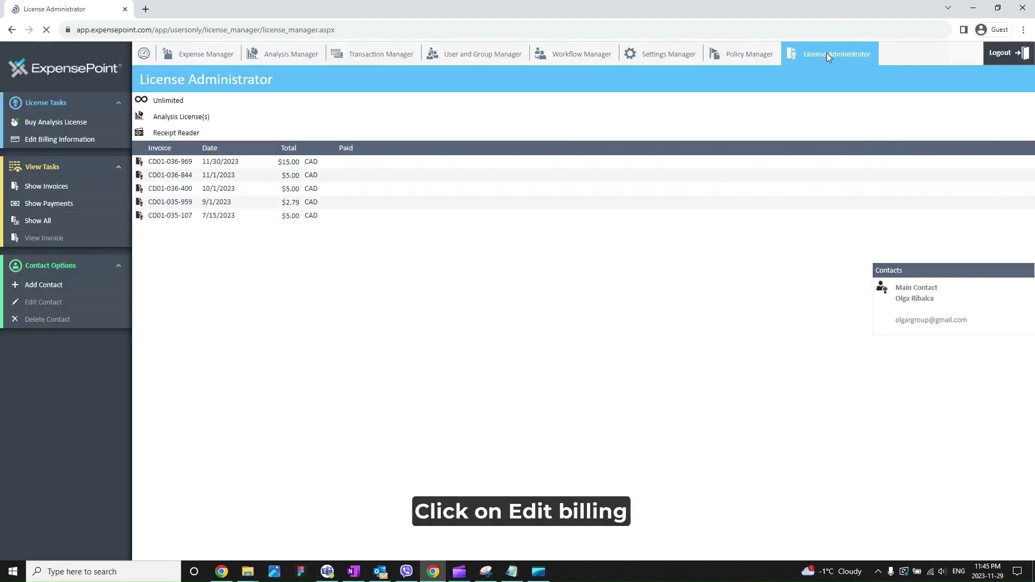
{"action": "left_click", "coordinate": [55, 143]}
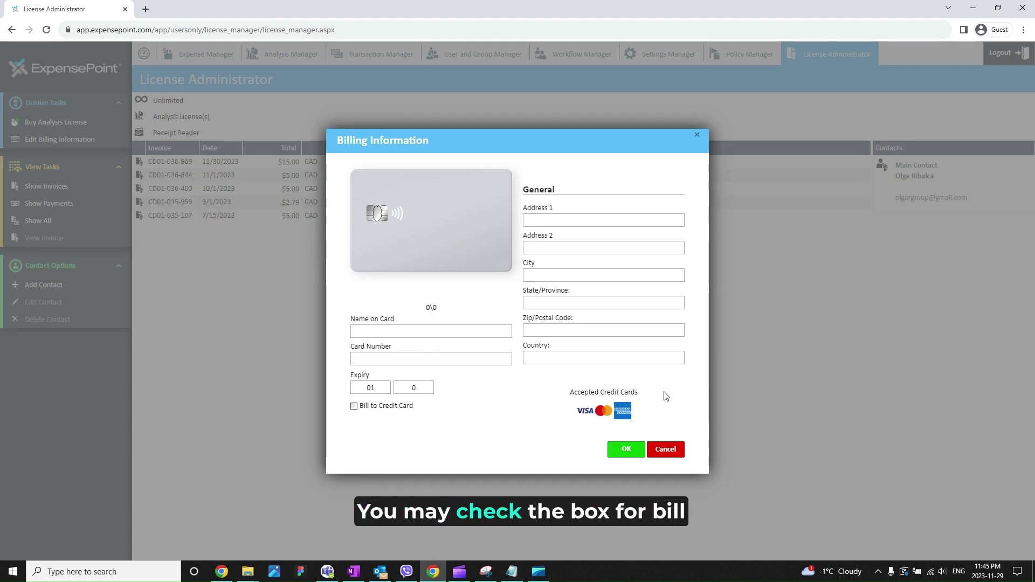
Tick the Bill to Credit Card checkbox in the Billing Information form.
{"action": "left_click", "coordinate": [354, 406]}
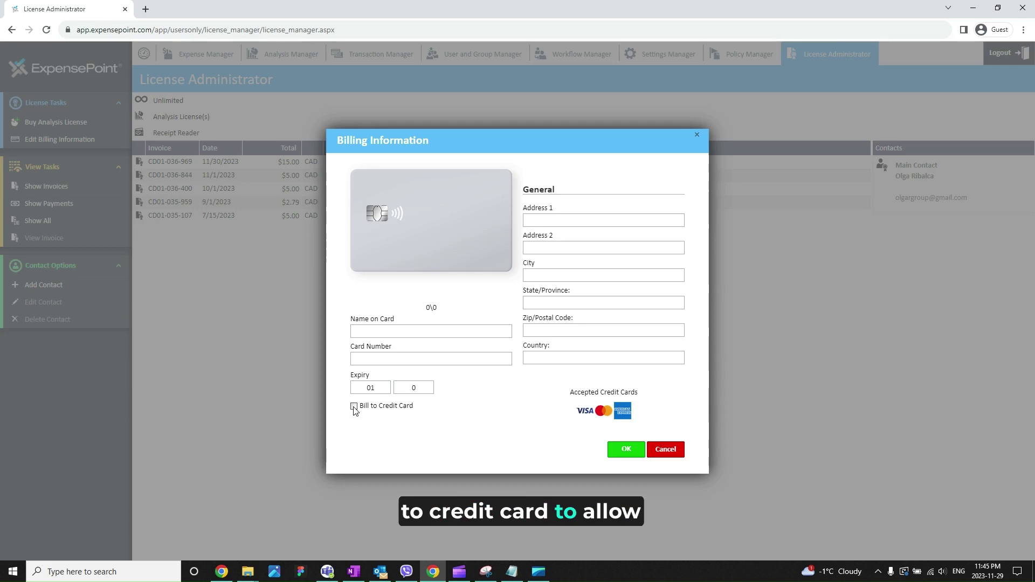